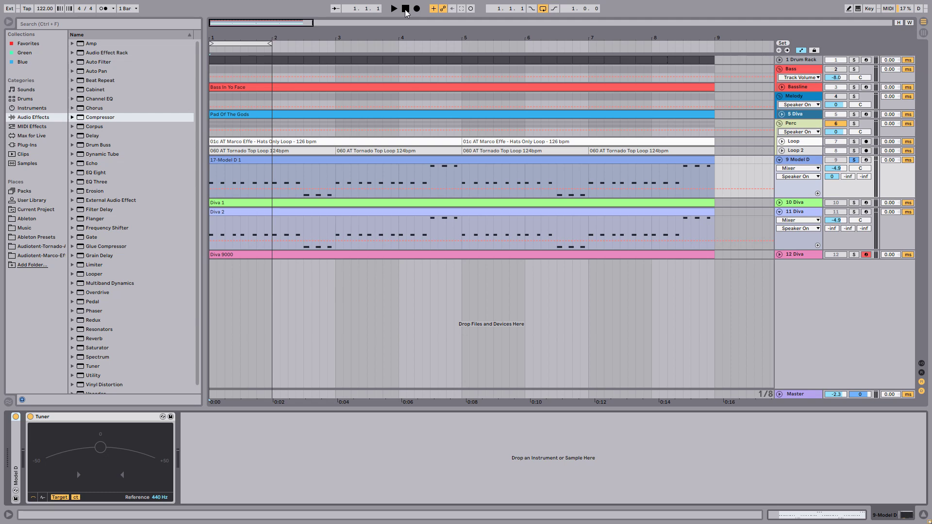
# - Audition the soloed Model D track briefly, and extend the arrangement loop to eight bars, ending at bar 9
pyautogui.press('space')
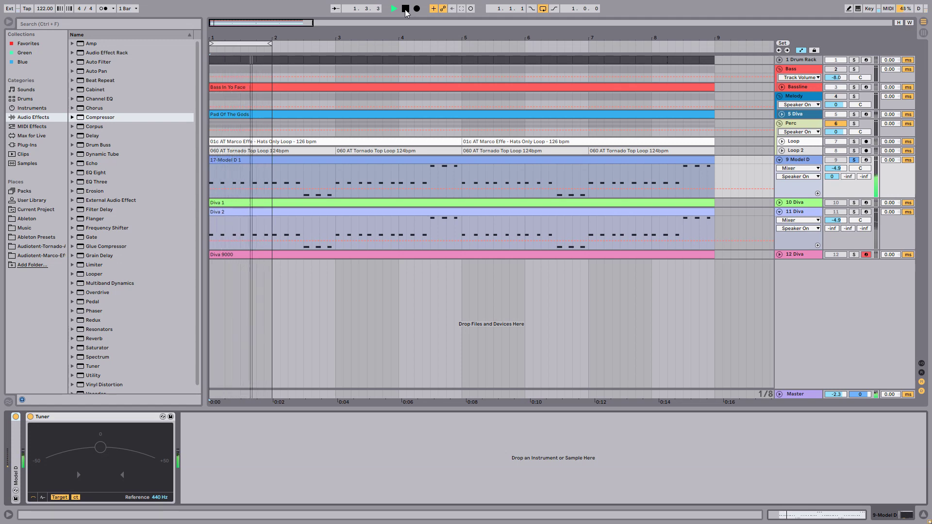
pyautogui.click(406, 9)
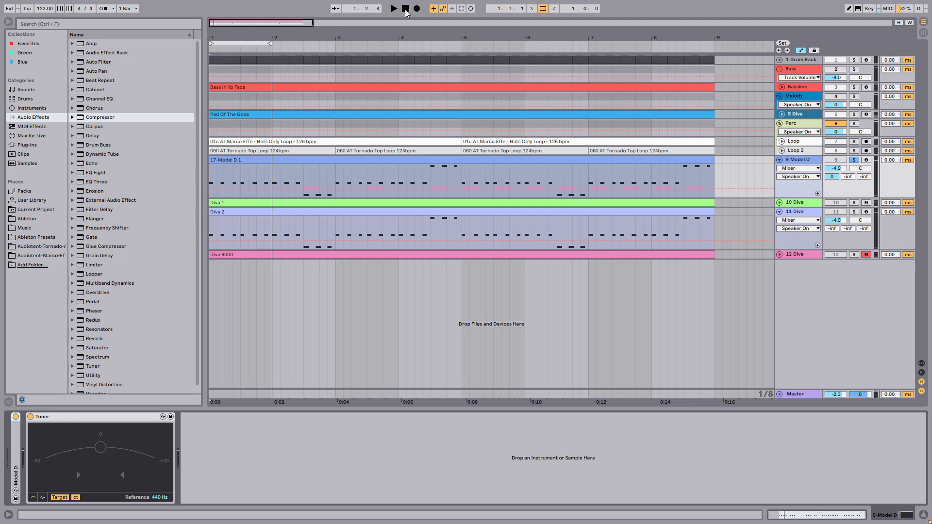
pyautogui.click(274, 45)
pyautogui.moveTo(283, 43); pyautogui.dragTo(712, 64)
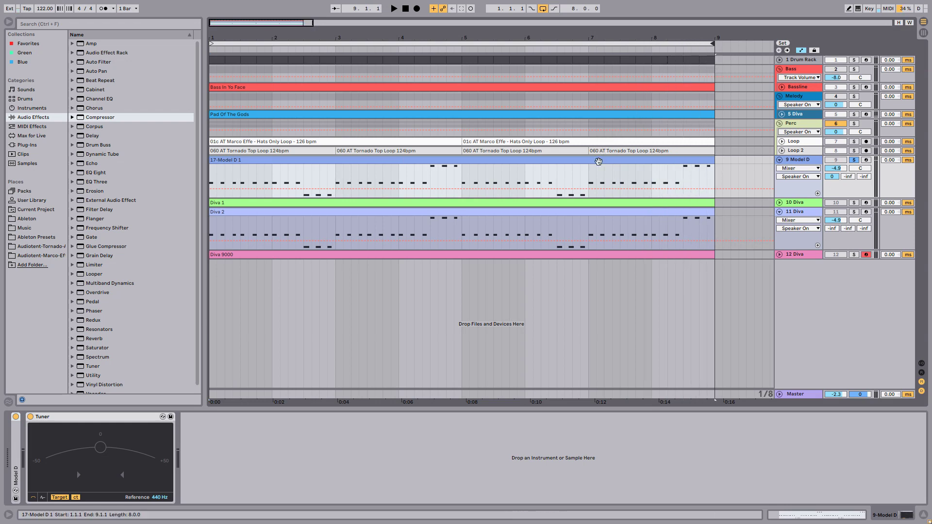
# - Open the 17-Model D 1 clip in the note editor and play its pattern across the eight-bar loop
pyautogui.doubleClick(598, 161)
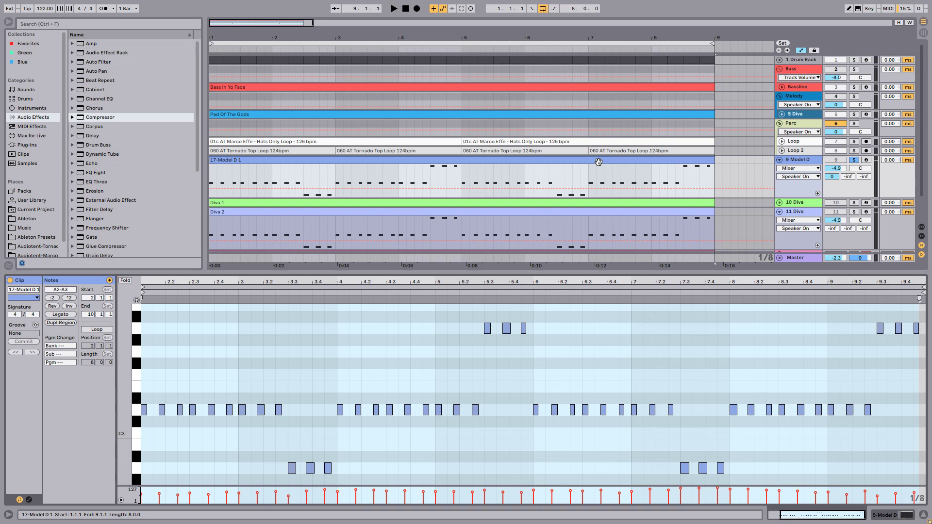
pyautogui.press('space')
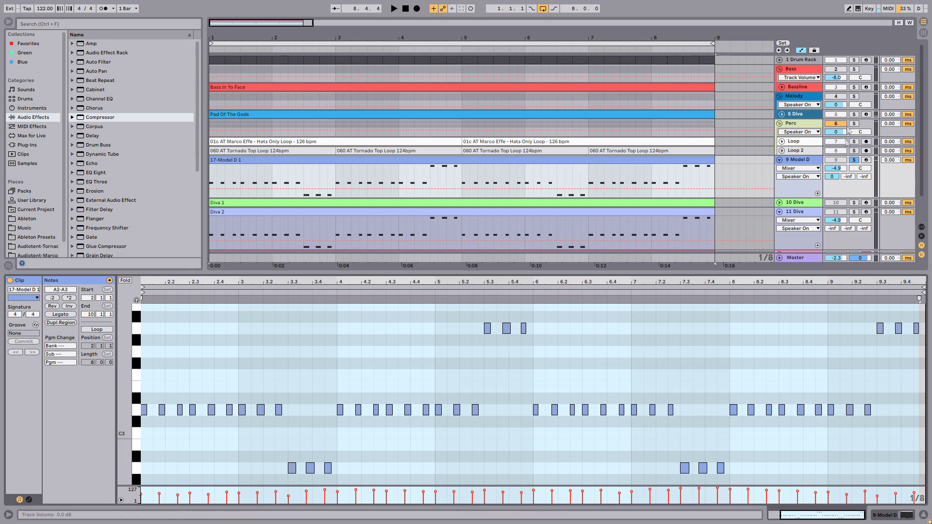
# - Solo track 10 Diva, open its Diva synth window and audition the INIT Minipoly patch
pyautogui.click(853, 204)
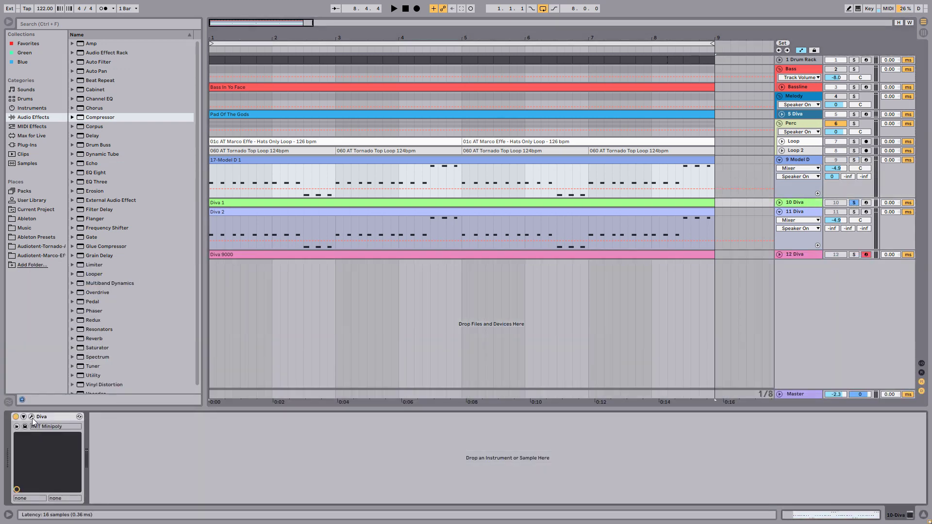
pyautogui.click(31, 417)
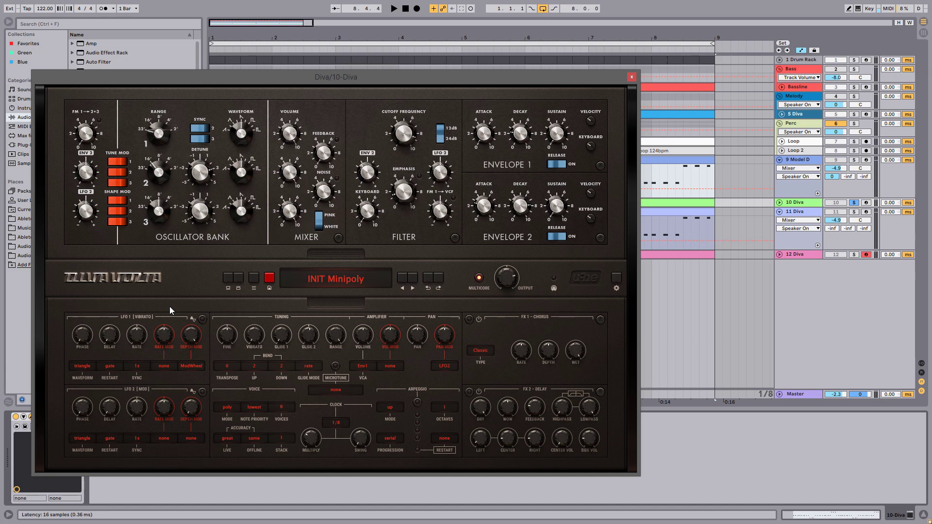
pyautogui.press('space')
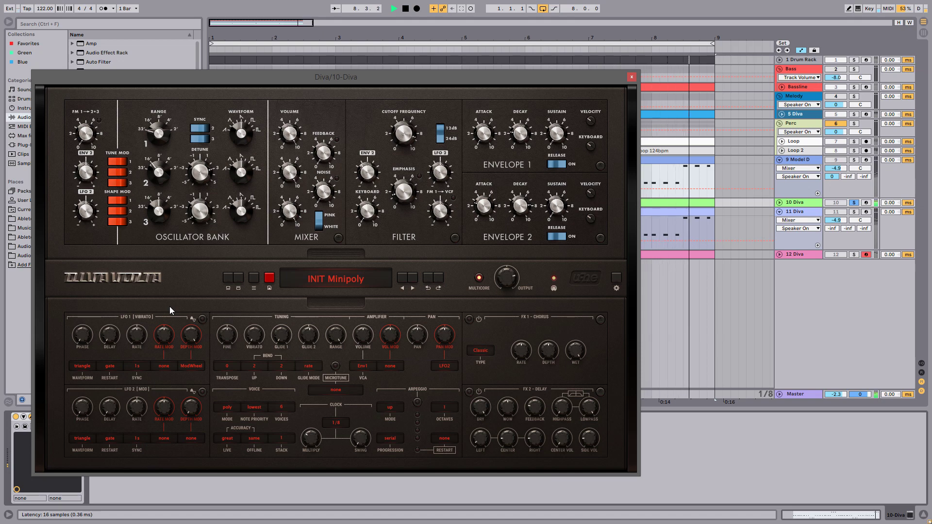
pyautogui.press('space')
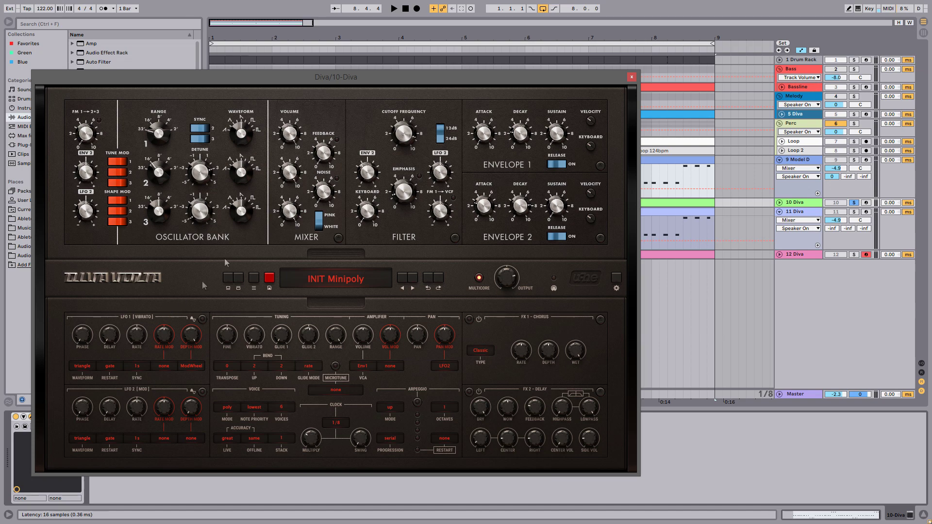
# - Close that synth window, solo track 11 Diva and audition its Chord Muchacho Minor patch with the synth window open
pyautogui.click(631, 77)
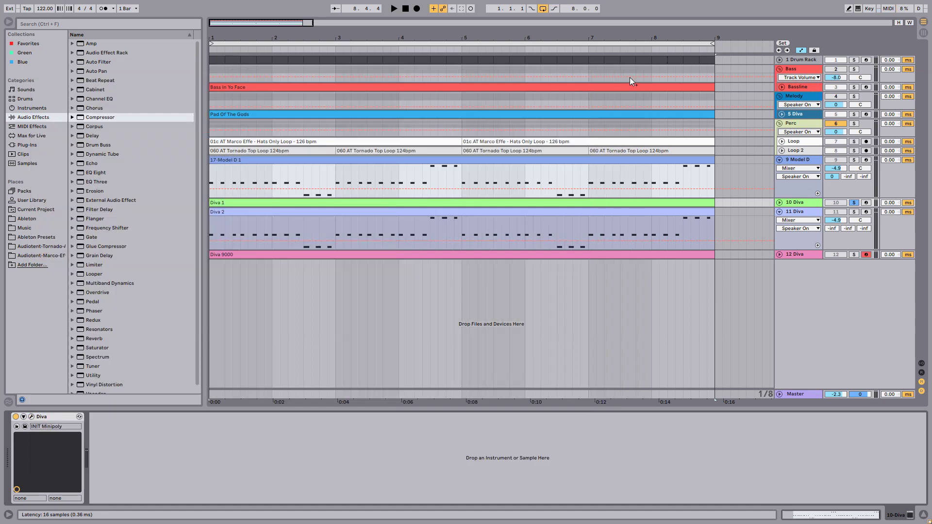
pyautogui.click(796, 212)
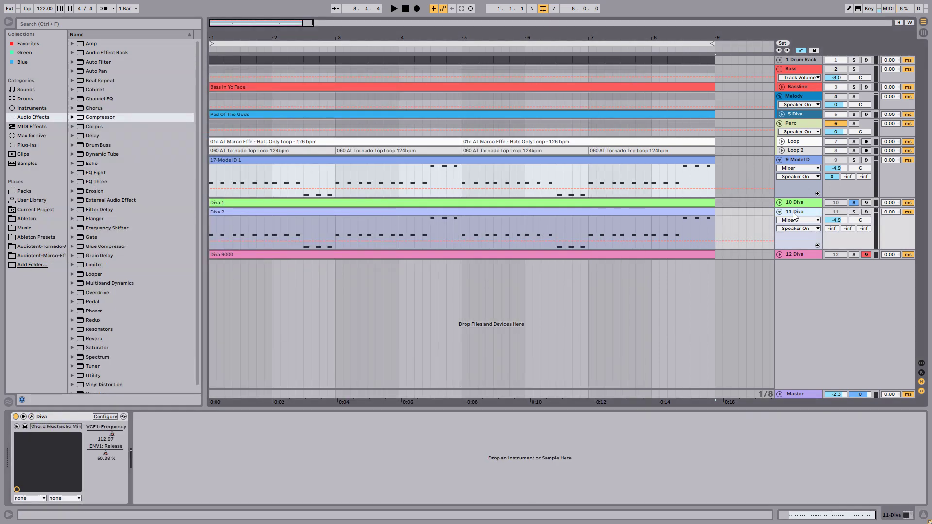
pyautogui.click(853, 212)
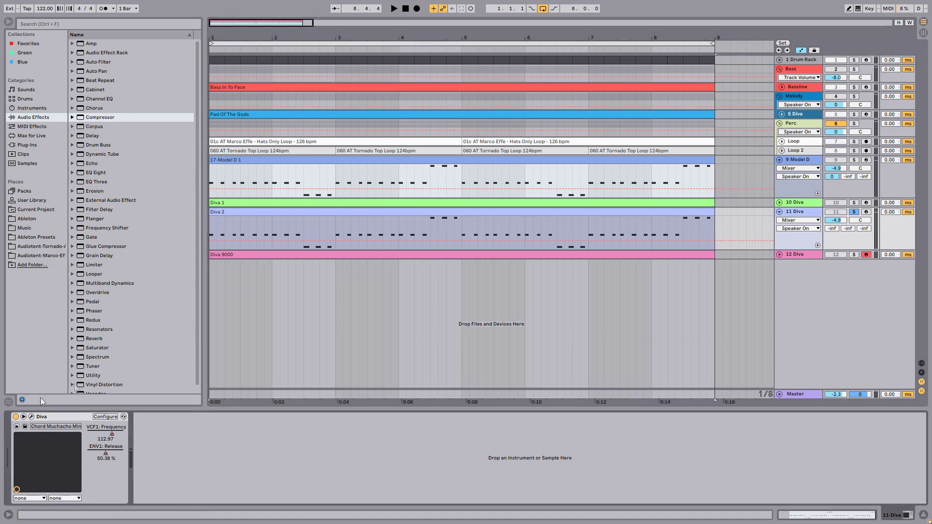
pyautogui.click(32, 416)
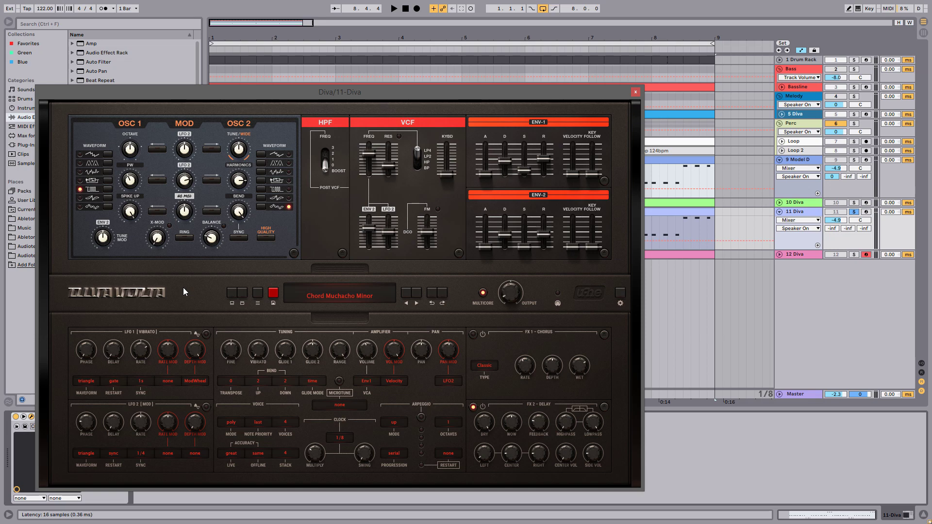
pyautogui.press('space')
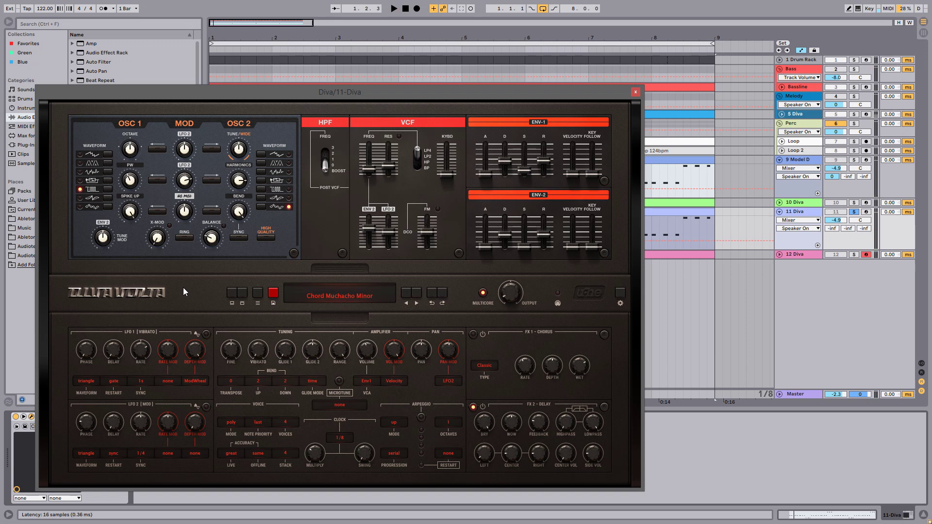
# - Show the automation for VCF1 Frequency and ENV1 Release on track 11, and re-enable any overridden automation
pyautogui.click(368, 168)
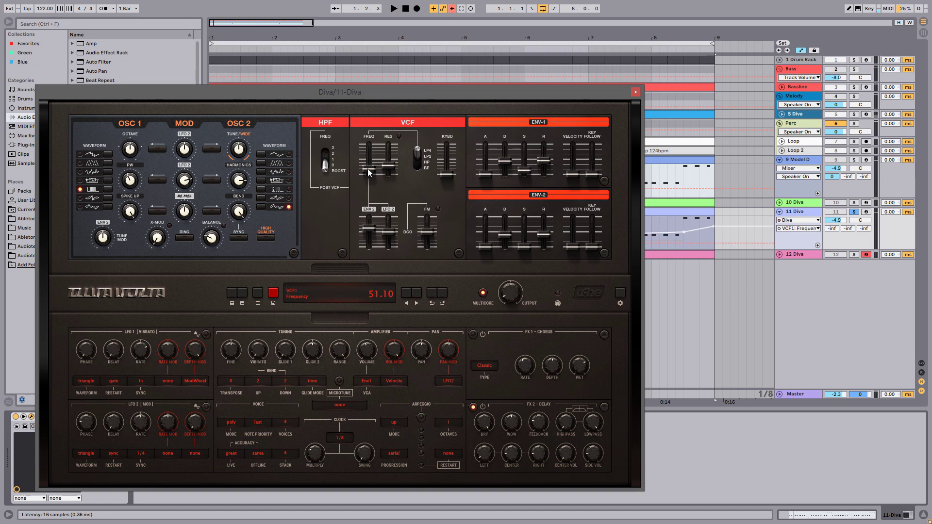
pyautogui.click(544, 160)
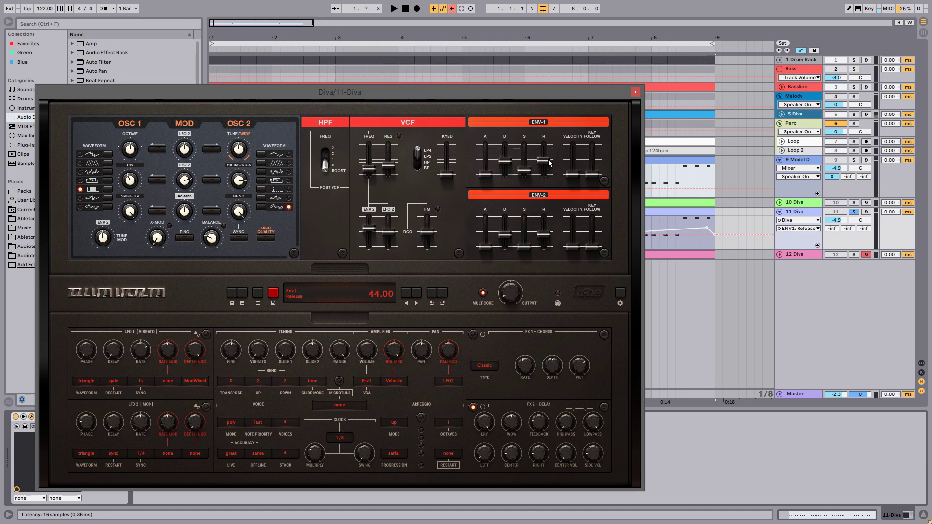
pyautogui.click(456, 10)
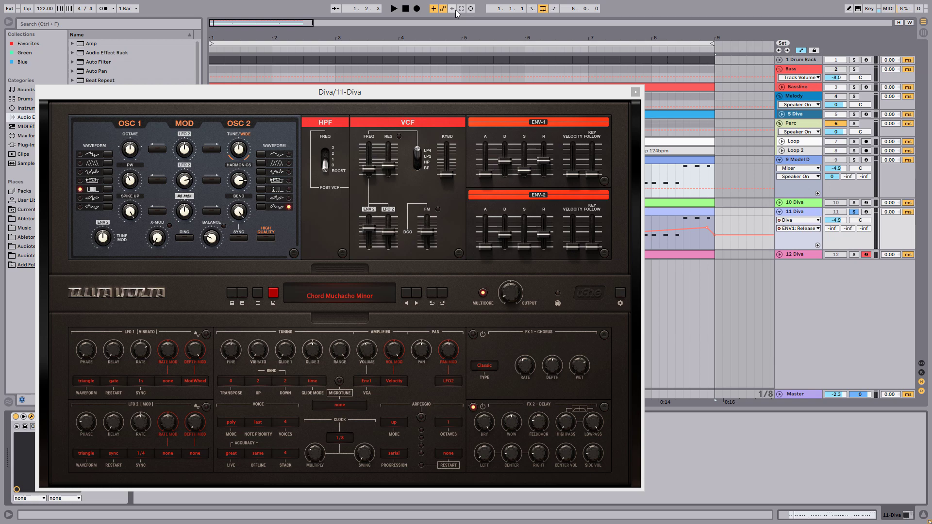
# - Listen to track 11 Diva in the full mix without any solo
pyautogui.press('space')
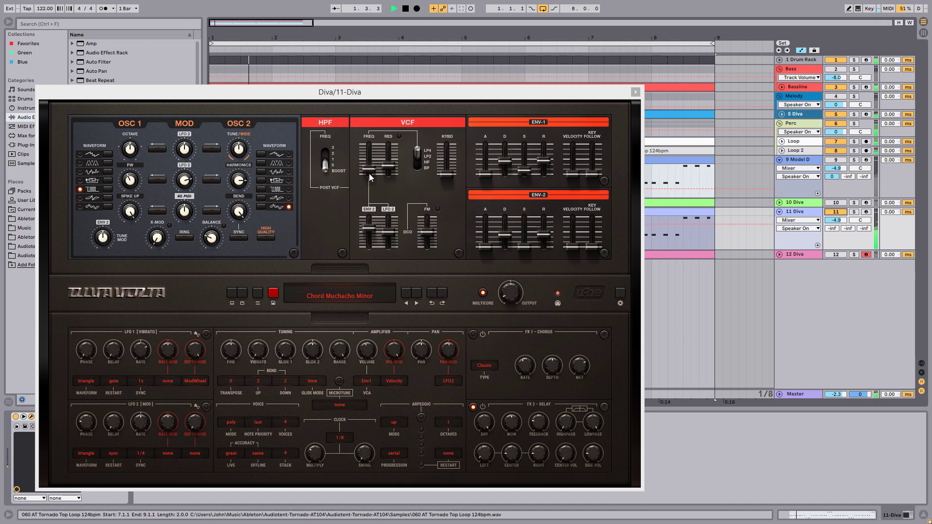
pyautogui.press('space')
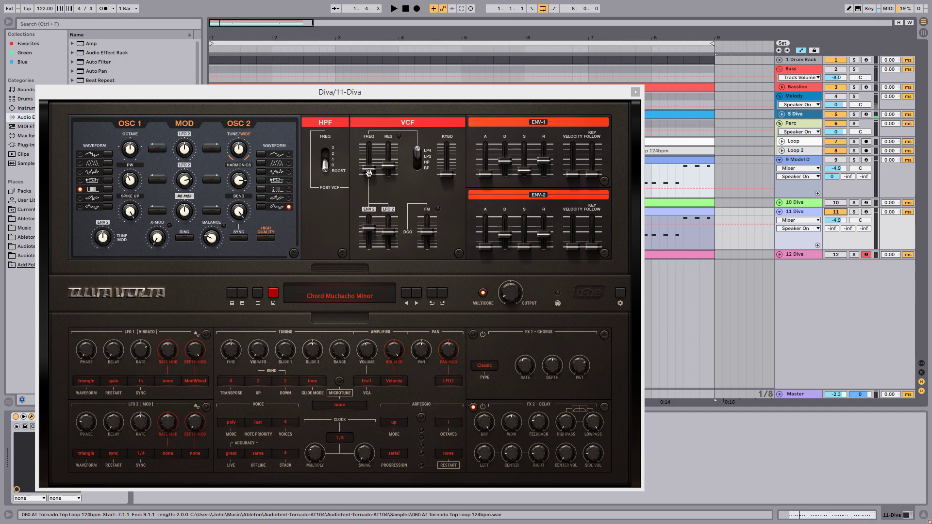
# - Open the Diva synth on track 12 and audition the CHORD Muchacho In Detroit patch in solo and in the full mix
pyautogui.click(245, 293)
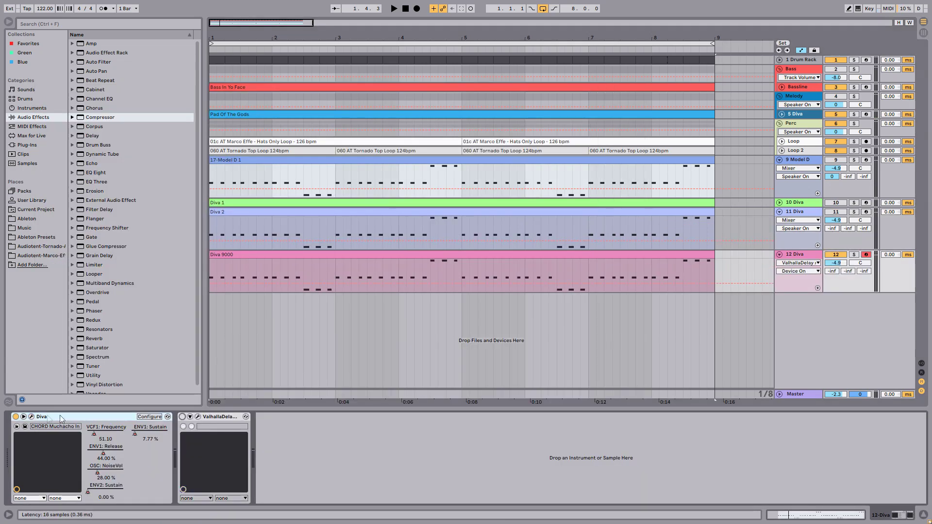
pyautogui.click(31, 416)
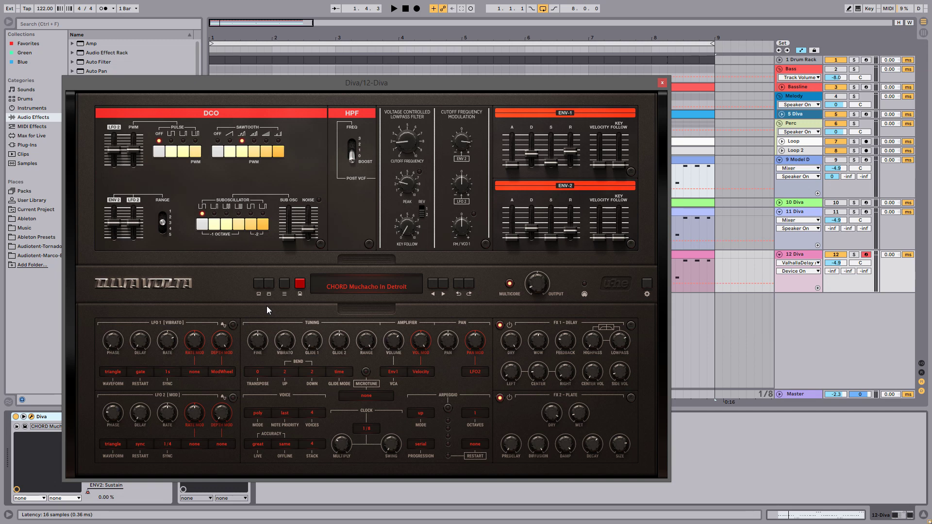
pyautogui.click(853, 255)
pyautogui.press('space')
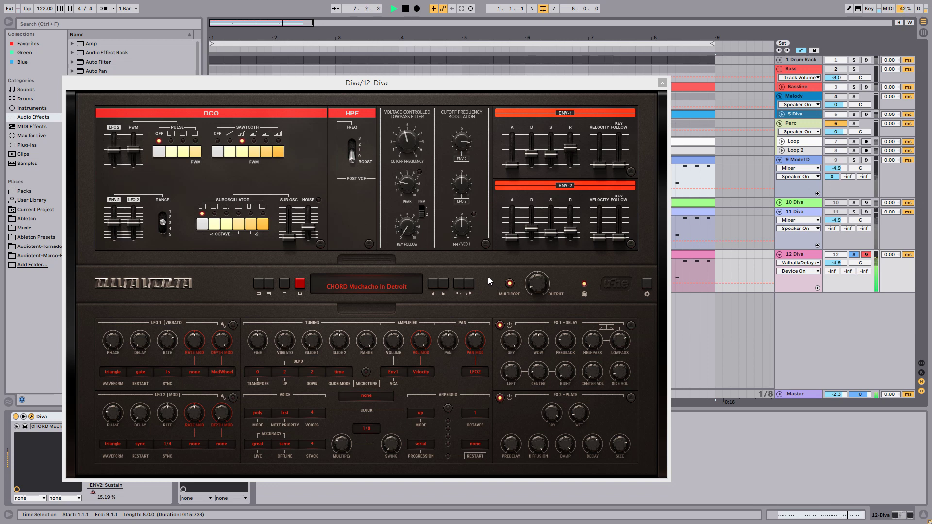
pyautogui.click(853, 254)
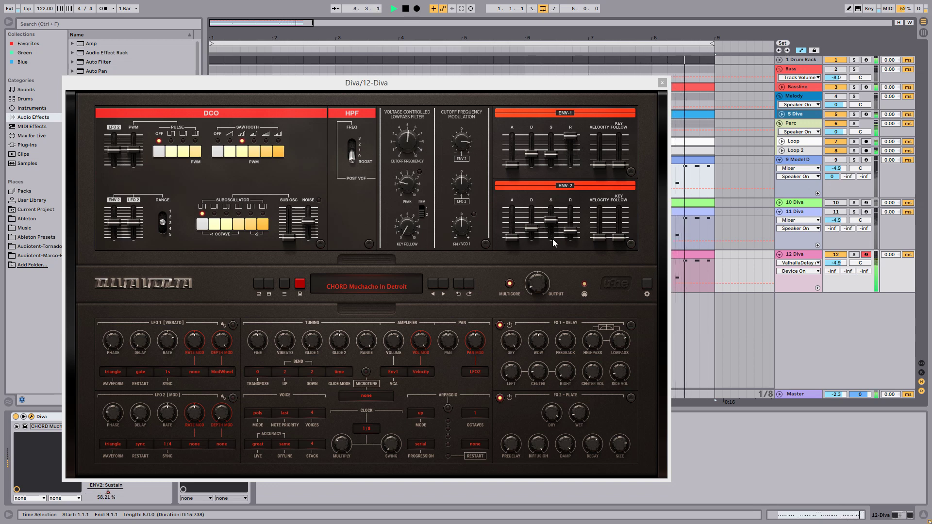
pyautogui.press('space')
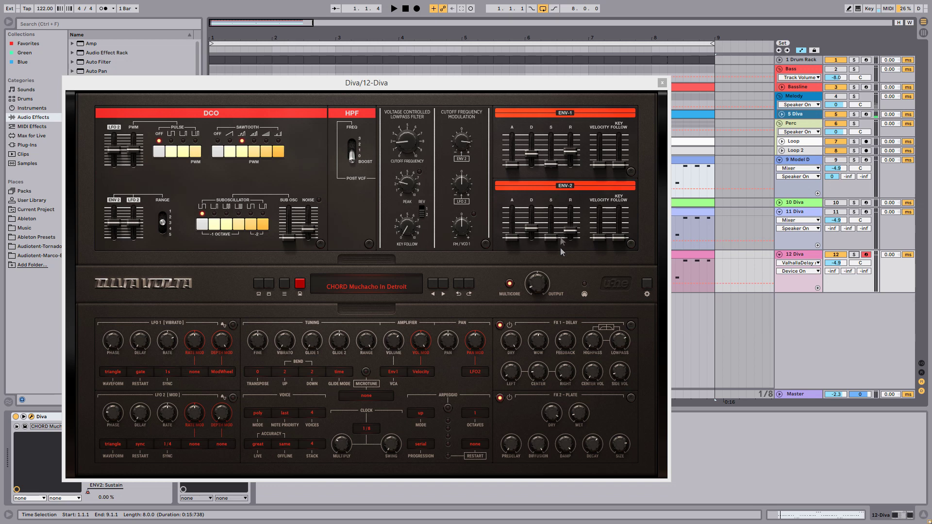
# - Try a different envelope modulation depth for the filter cutoff during playback, and undo the change in Diva
pyautogui.press('space')
pyautogui.moveTo(463, 143)
pyautogui.mouseDown()
pyautogui.moveTo(471, 175)
pyautogui.moveTo(469, 132)
pyautogui.moveTo(477, 171)
pyautogui.moveTo(475, 146)
pyautogui.mouseUp()
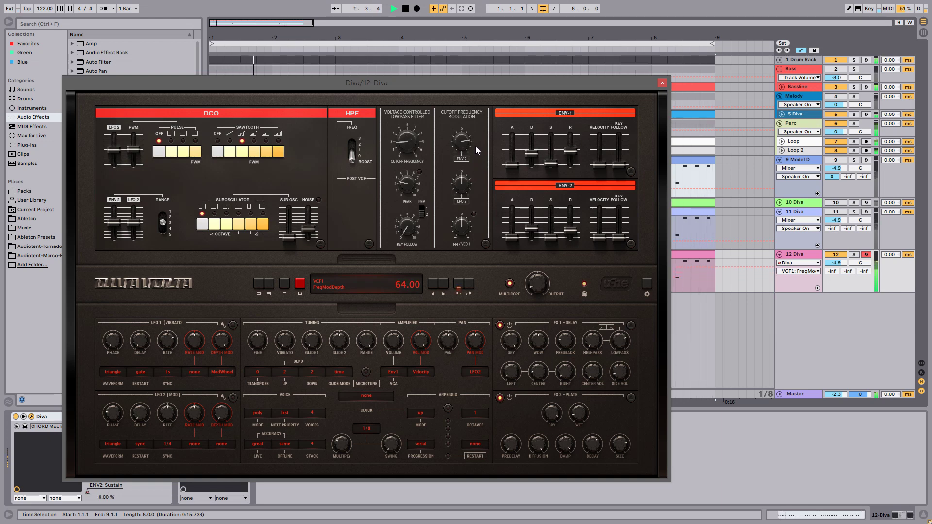
pyautogui.press('space')
pyautogui.click(461, 283)
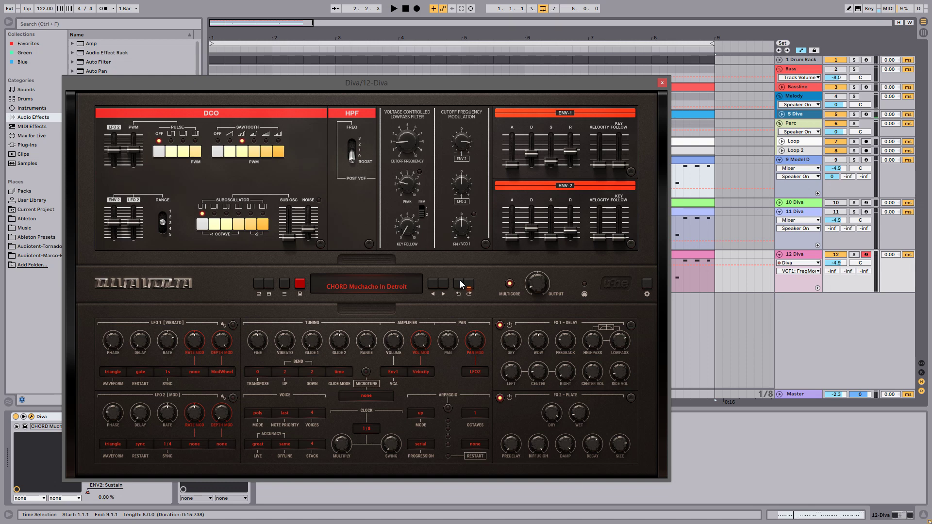
# - Close the Diva window, open and enable ValhallaDelay on track 12, and play the track in solo
pyautogui.click(663, 83)
pyautogui.click(197, 417)
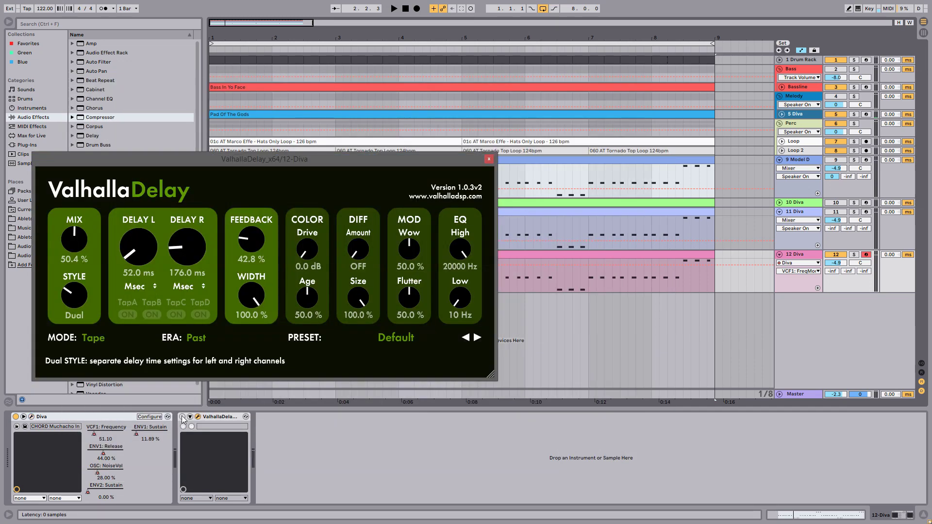
pyautogui.click(853, 254)
pyautogui.press('space')
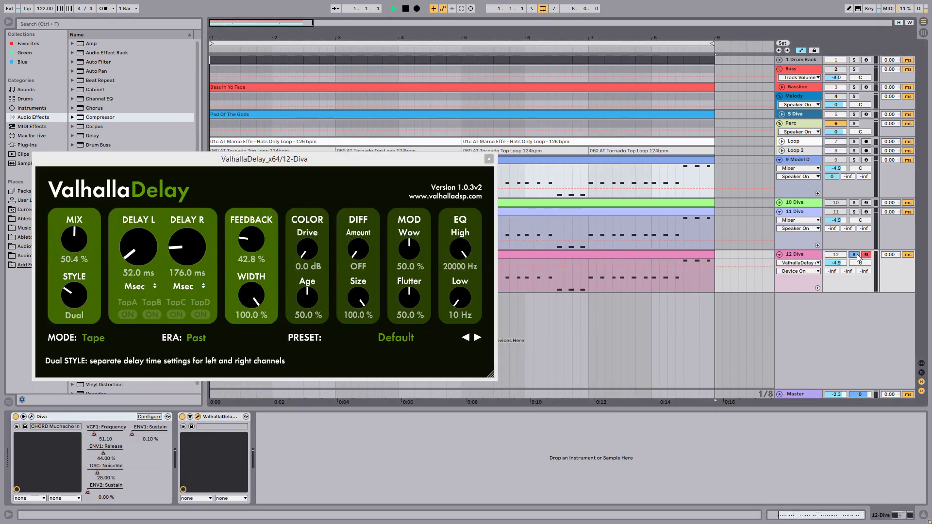
# - Set ValhallaDelay's delay times to 40 ms left and 68 ms right, and take track 12 out of solo
pyautogui.moveTo(180, 249)
pyautogui.mouseDown()
pyautogui.moveTo(182, 266)
pyautogui.moveTo(184, 244)
pyautogui.moveTo(168, 259)
pyautogui.mouseUp()
pyautogui.moveTo(179, 256); pyautogui.dragTo(182, 262)
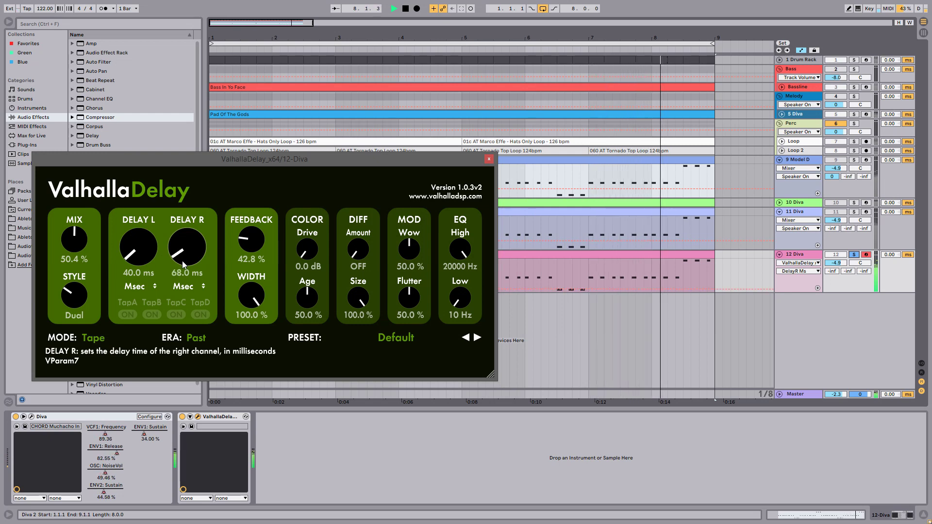
pyautogui.click(854, 255)
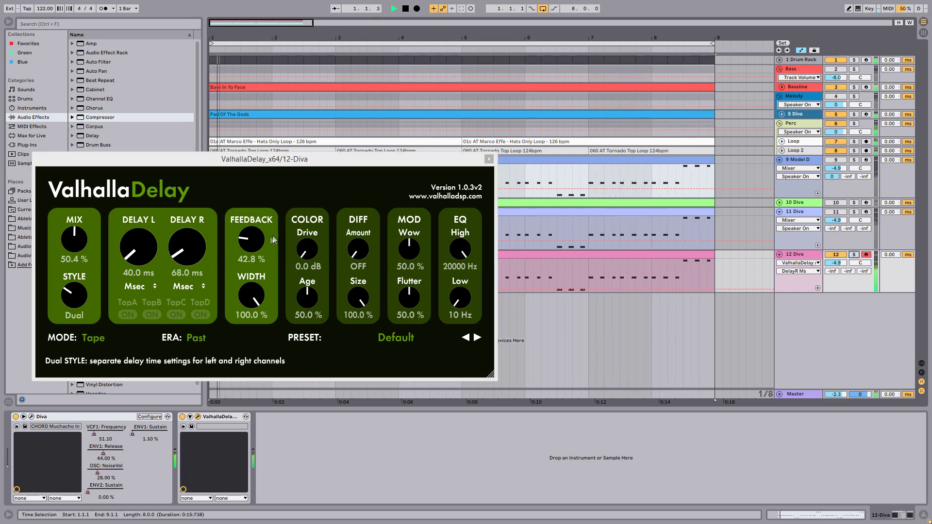
# - Set the delay feedback to 75.6 % and the delay times to 56 ms left and 144 ms right
pyautogui.moveTo(187, 243); pyautogui.dragTo(187, 246)
pyautogui.moveTo(248, 247); pyautogui.dragTo(251, 224)
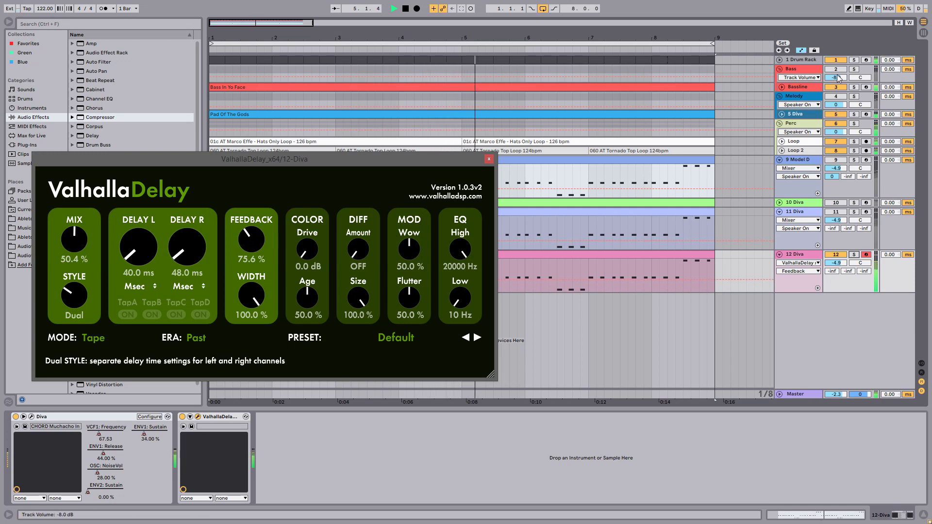
pyautogui.moveTo(192, 253); pyautogui.dragTo(140, 239)
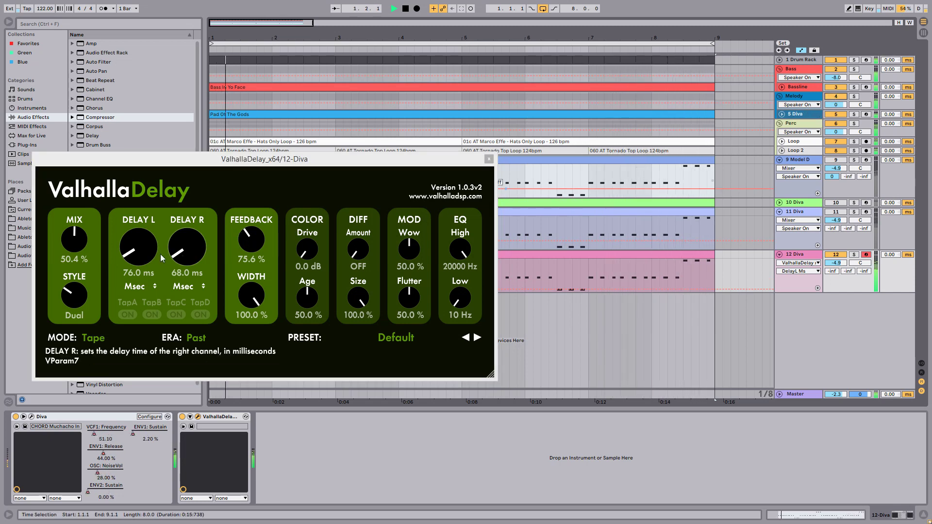
pyautogui.moveTo(175, 258); pyautogui.dragTo(181, 251)
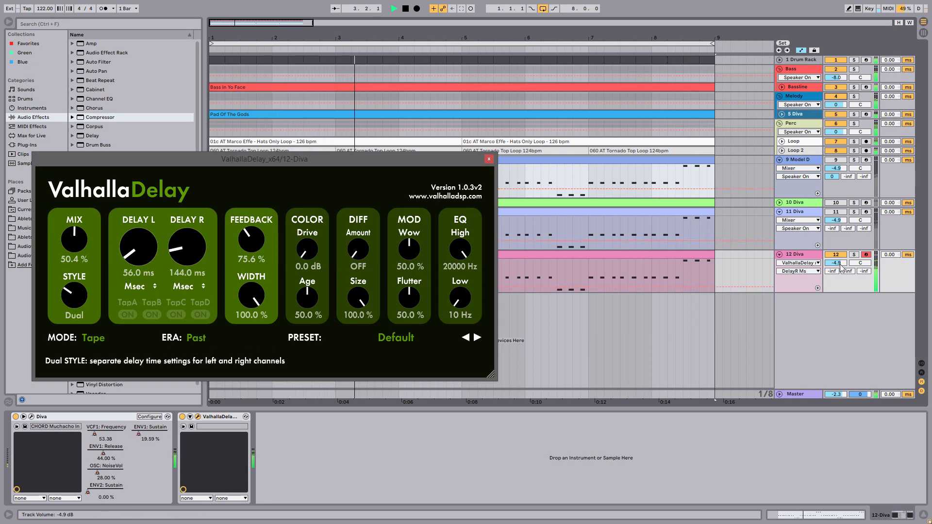
# - Raise track 12's volume to -2.0 dB and set ValhallaDelay to 44 ms left, 48 ms right and 94 % feedback
pyautogui.moveTo(839, 265); pyautogui.dragTo(839, 262)
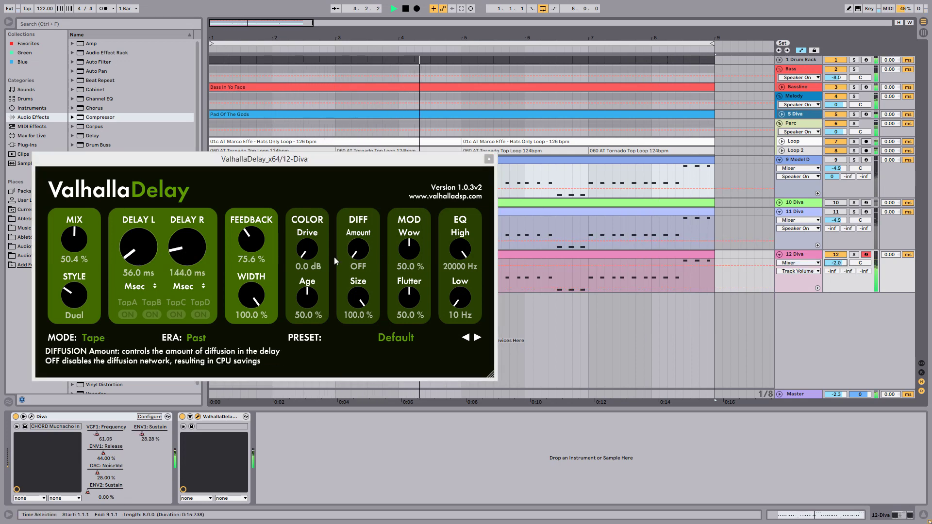
pyautogui.moveTo(138, 247); pyautogui.dragTo(139, 240)
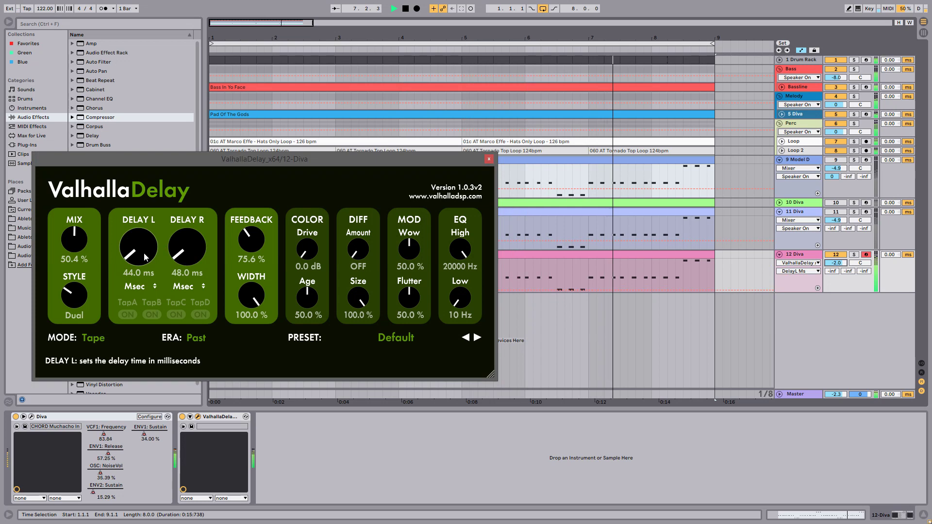
pyautogui.moveTo(246, 248); pyautogui.dragTo(249, 236)
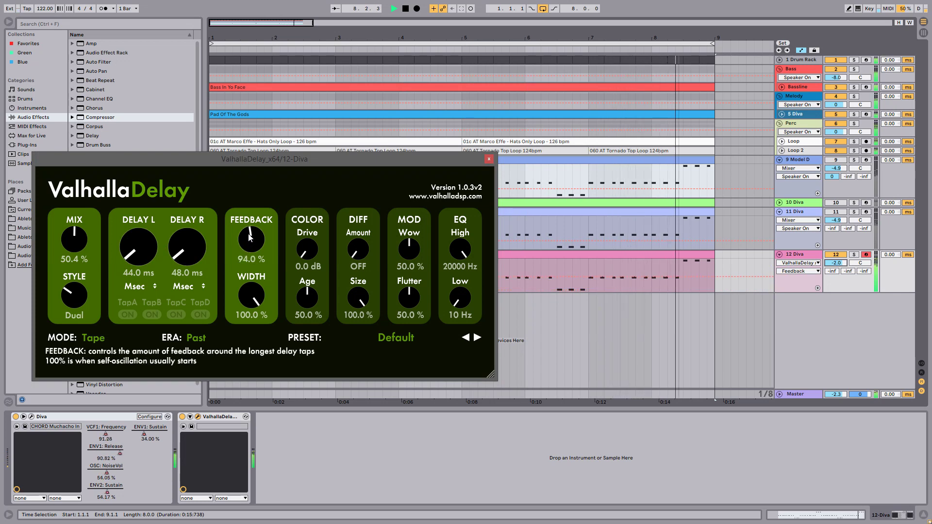